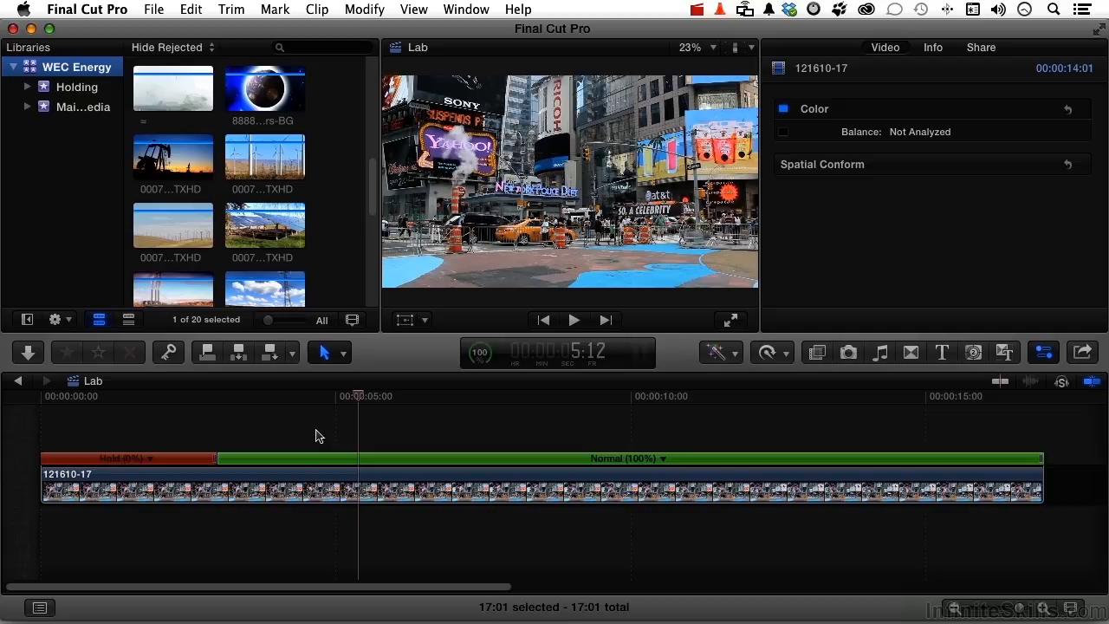
Step: Turn the 121610-17 clip in the Lab timeline into a compound clip named New Manhattan in the Main Media event
click(316, 436)
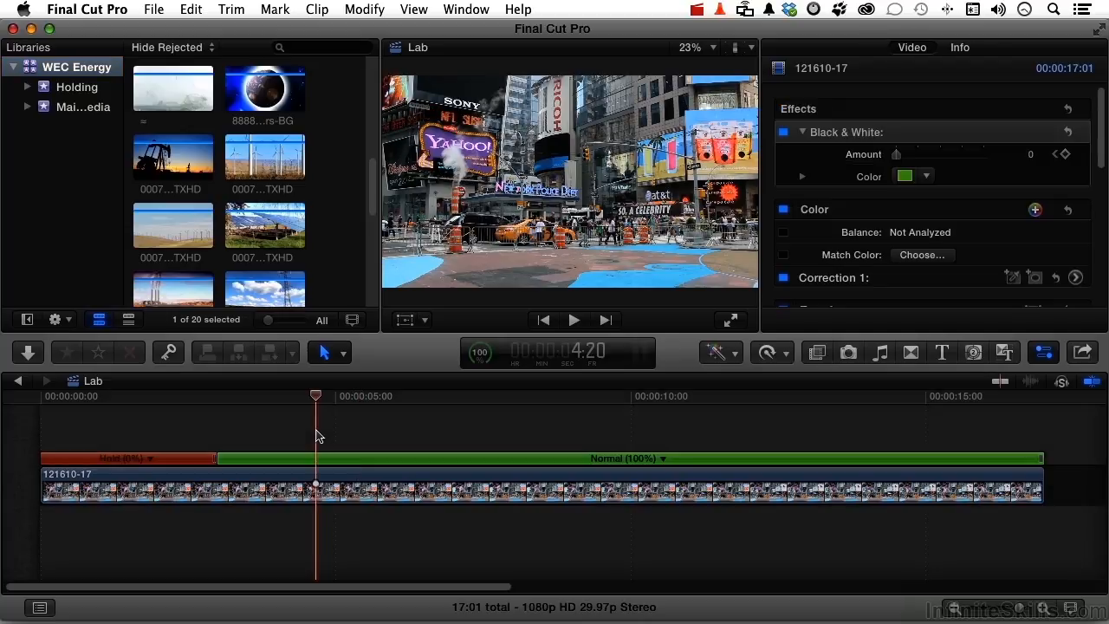
key(c)
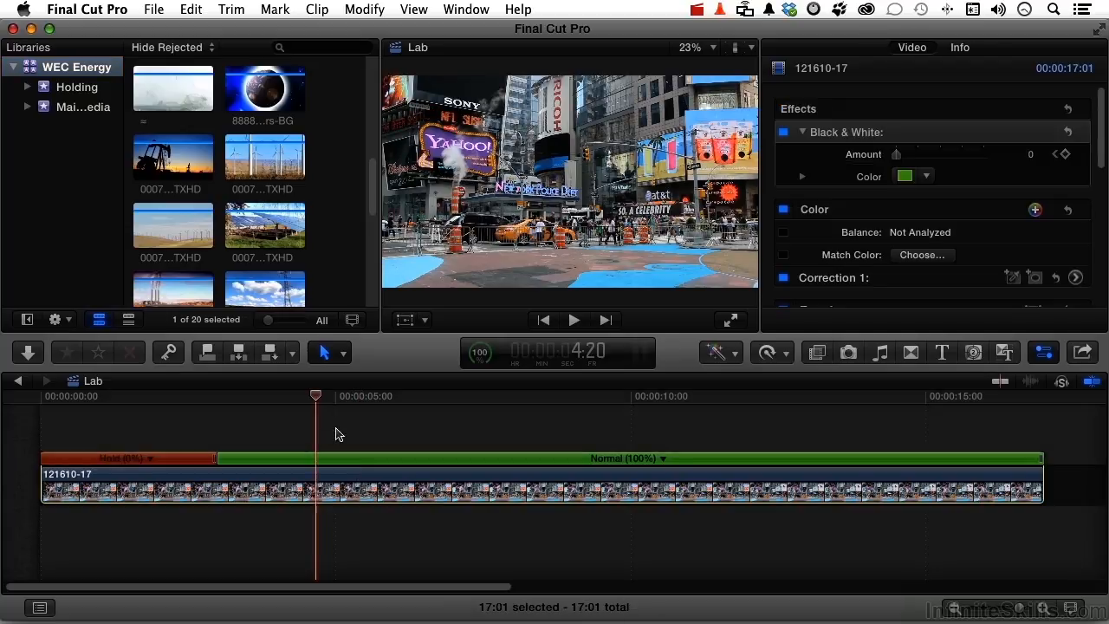
right_click(362, 481)
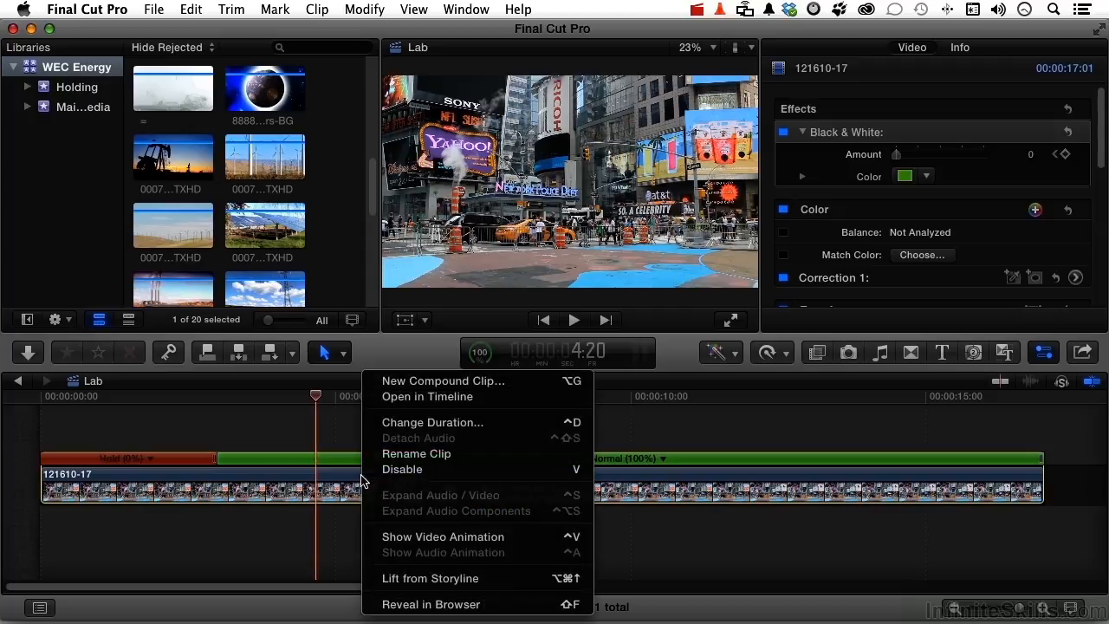
click(433, 381)
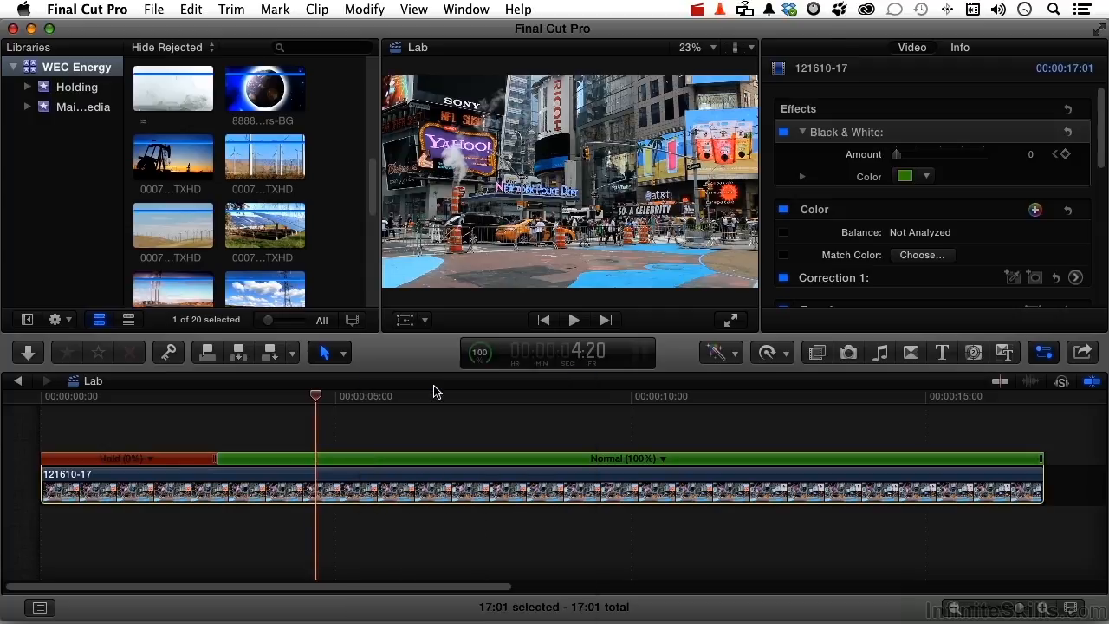
text(New Manhattan)
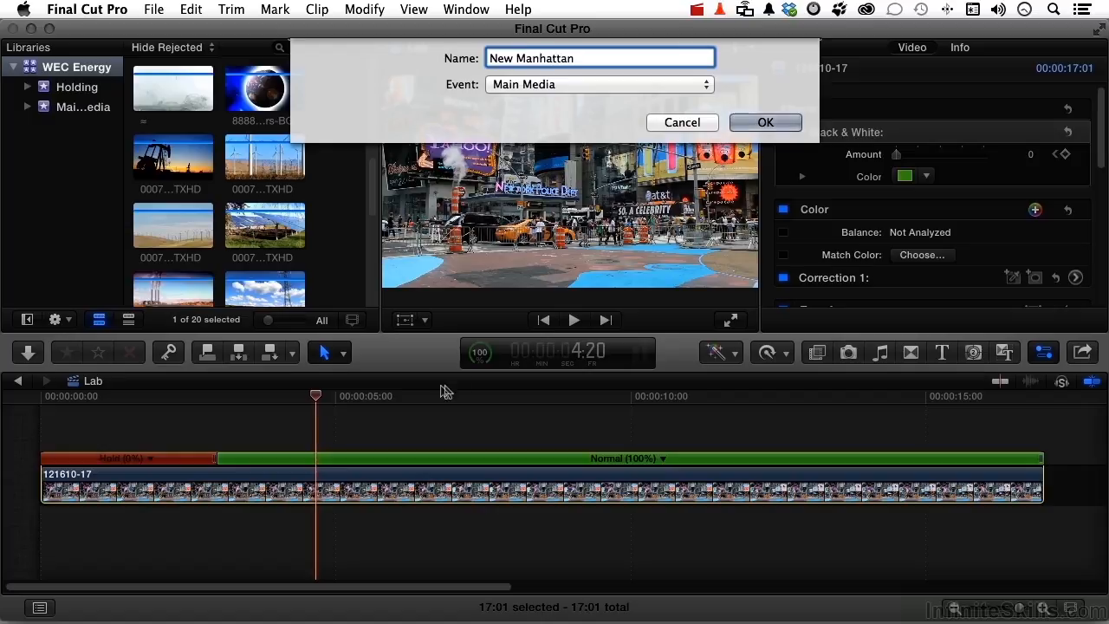
click(516, 87)
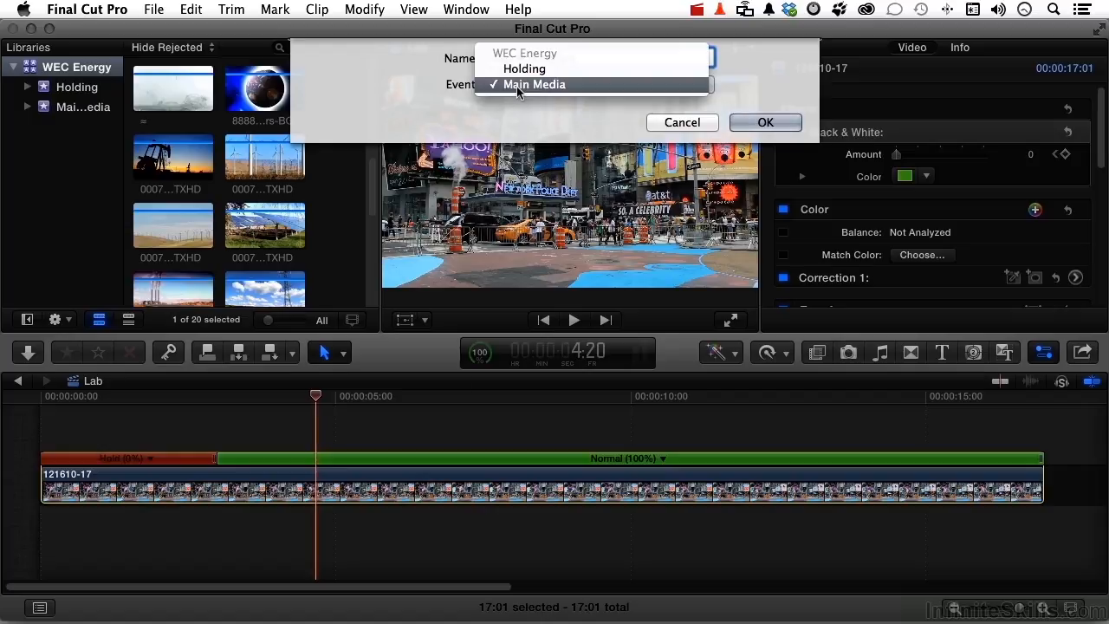
click(517, 86)
click(758, 122)
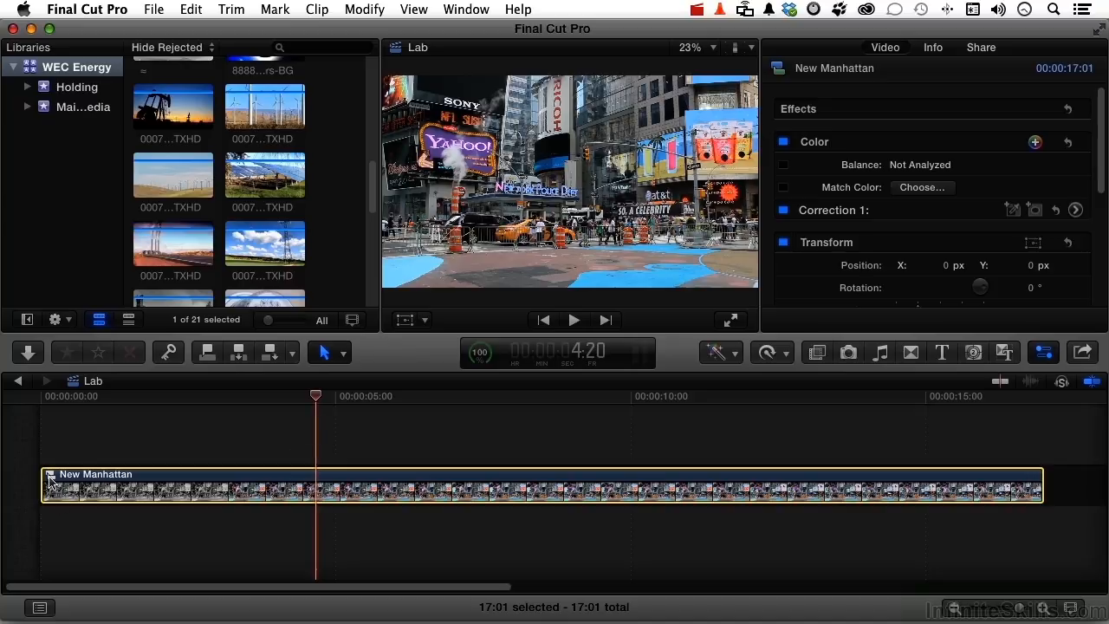
Step: Locate the New Manhattan compound clip in the browser and open the WEC Energy Spot project in the timeline
scroll(338, 233, down, 10)
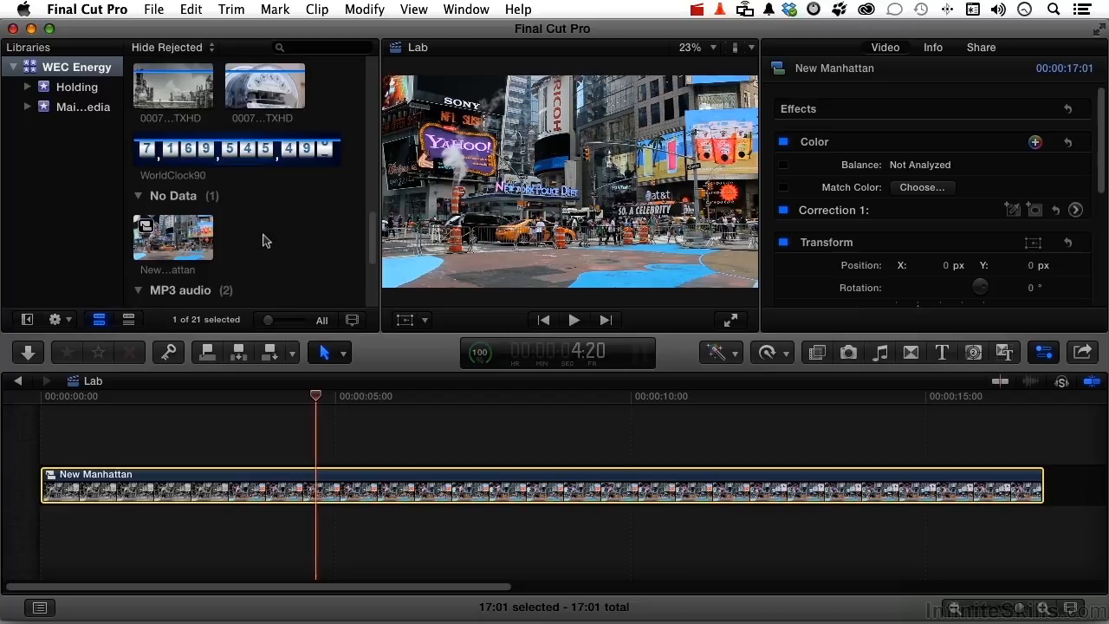
scroll(265, 241, up, 10)
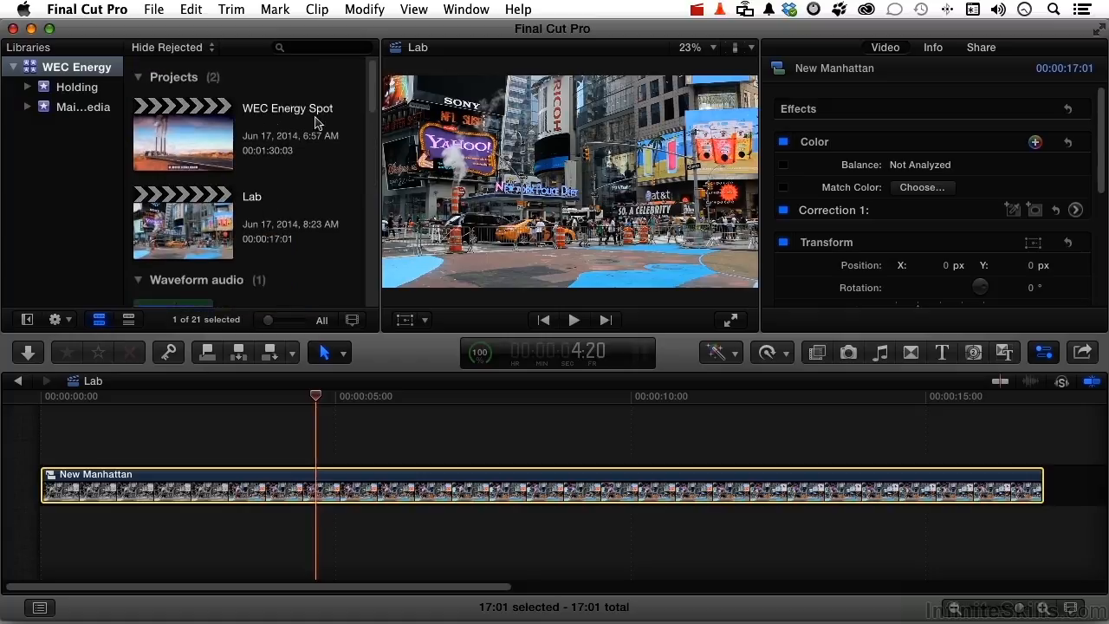
double_click(185, 140)
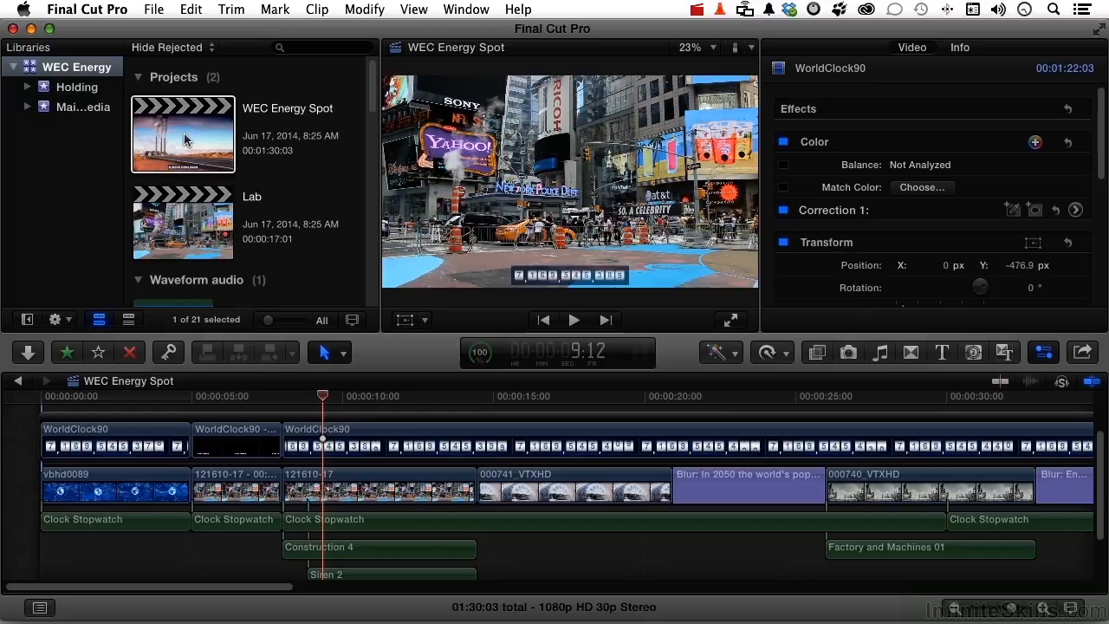
Step: Remove the two adjacent 121610-17 clips from the primary storyline, leaving a gap in their place
click(365, 487)
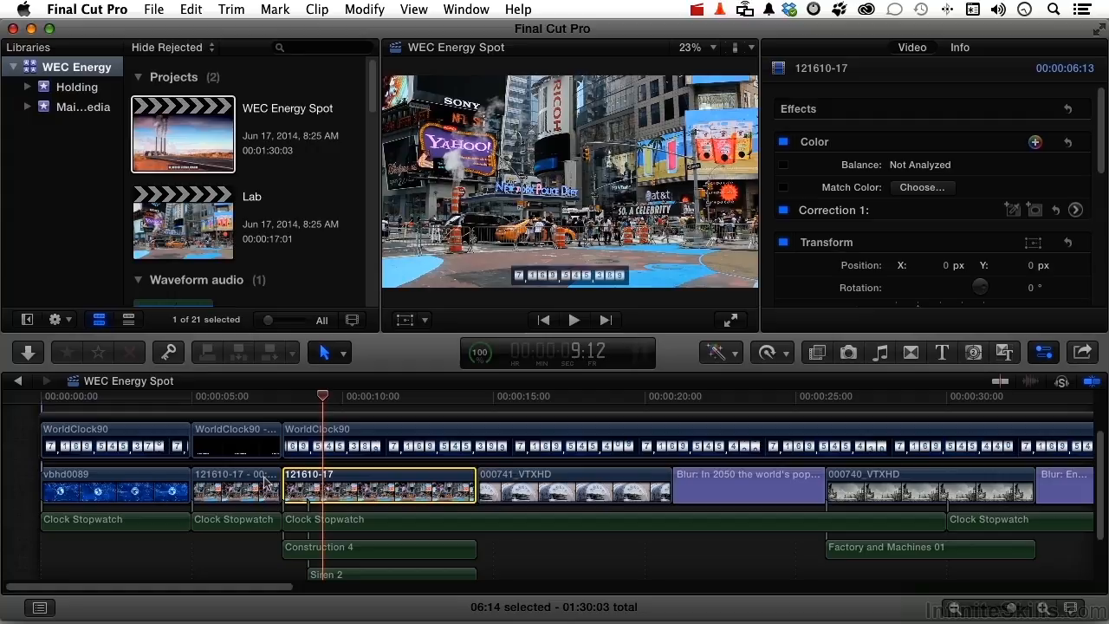
super+click(266, 482)
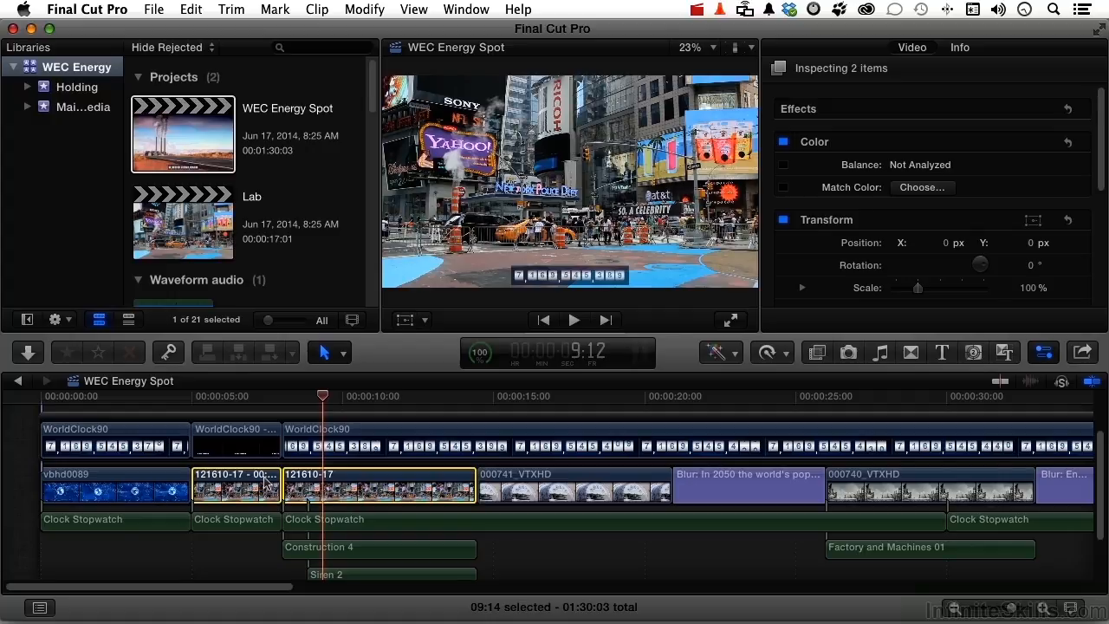
key(shift+Delete)
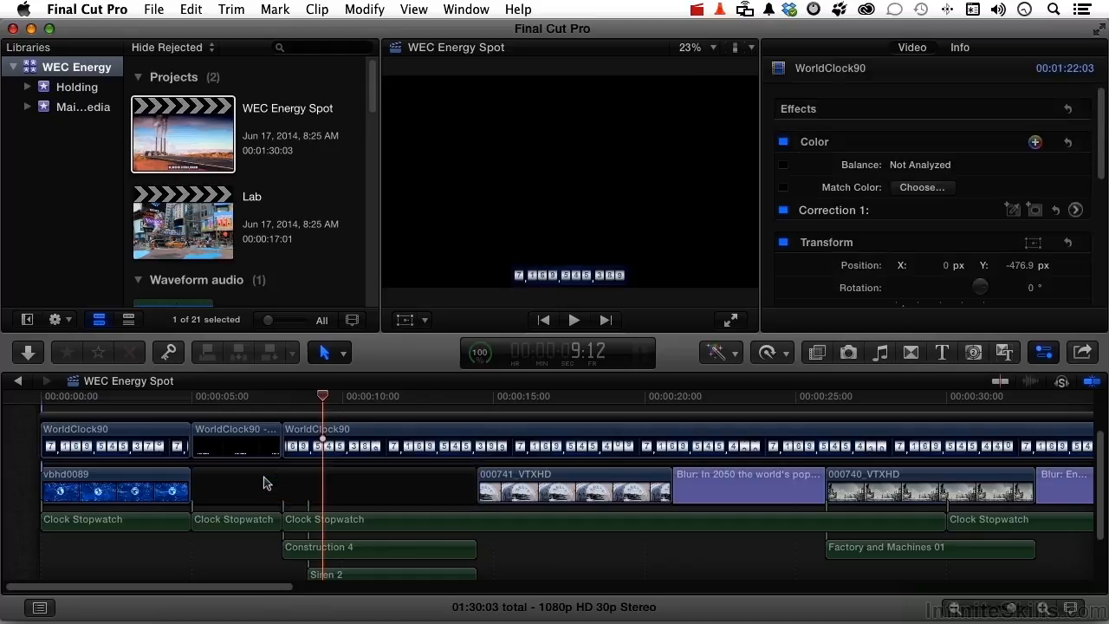
Step: Fill the gap after vbhd0089 with the New Manhattan compound clip using Replace from Start
scroll(267, 195, down, 10)
scroll(266, 194, down, 3)
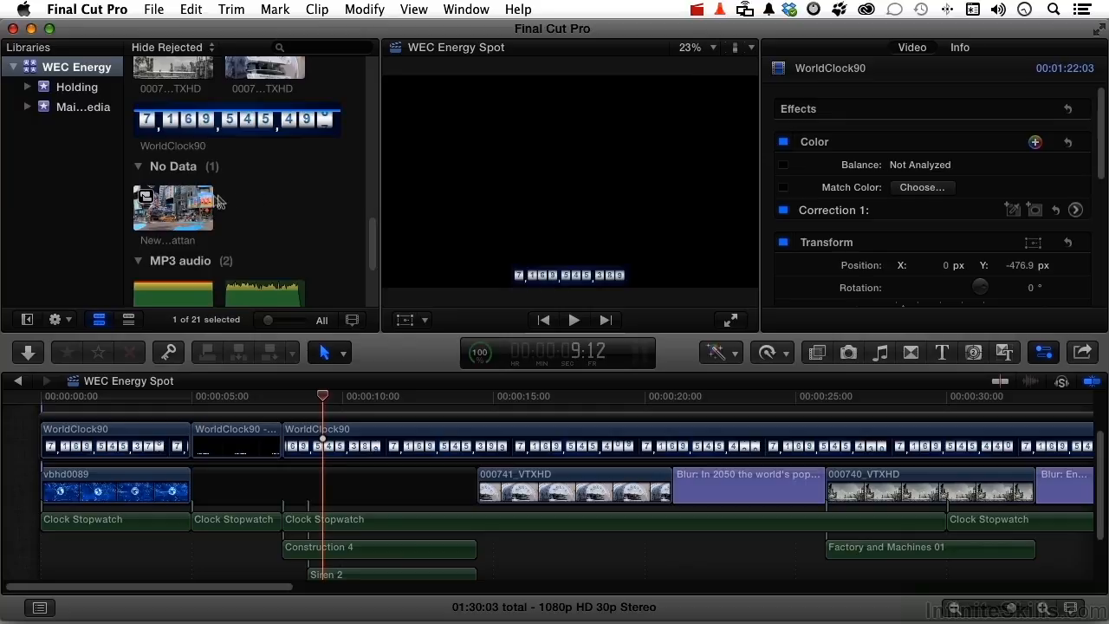
click(199, 217)
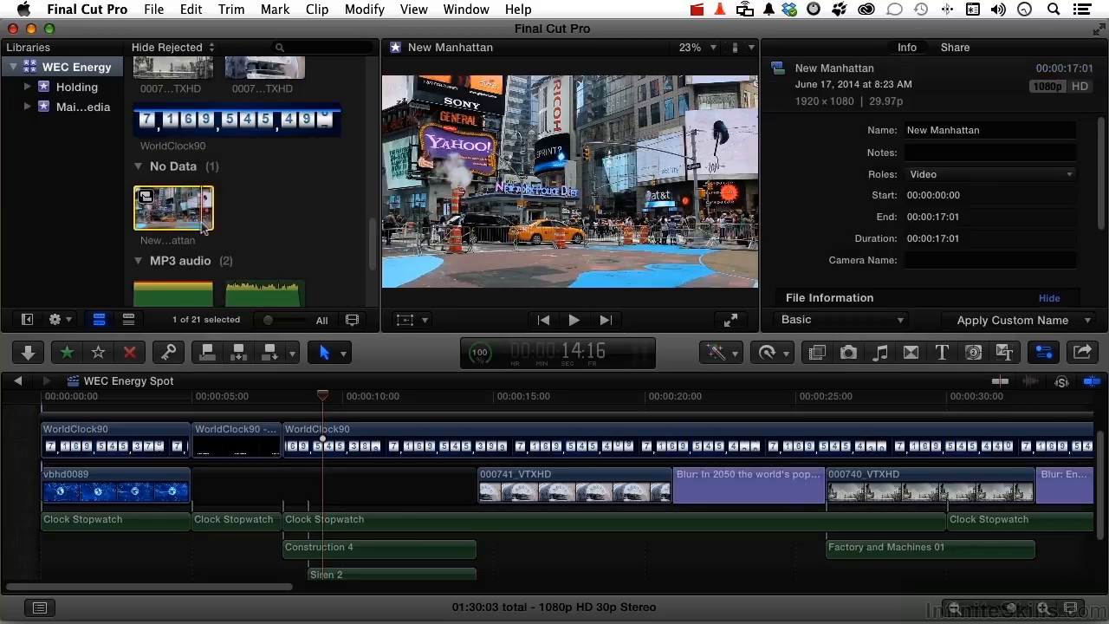
drag(214, 245, 271, 485)
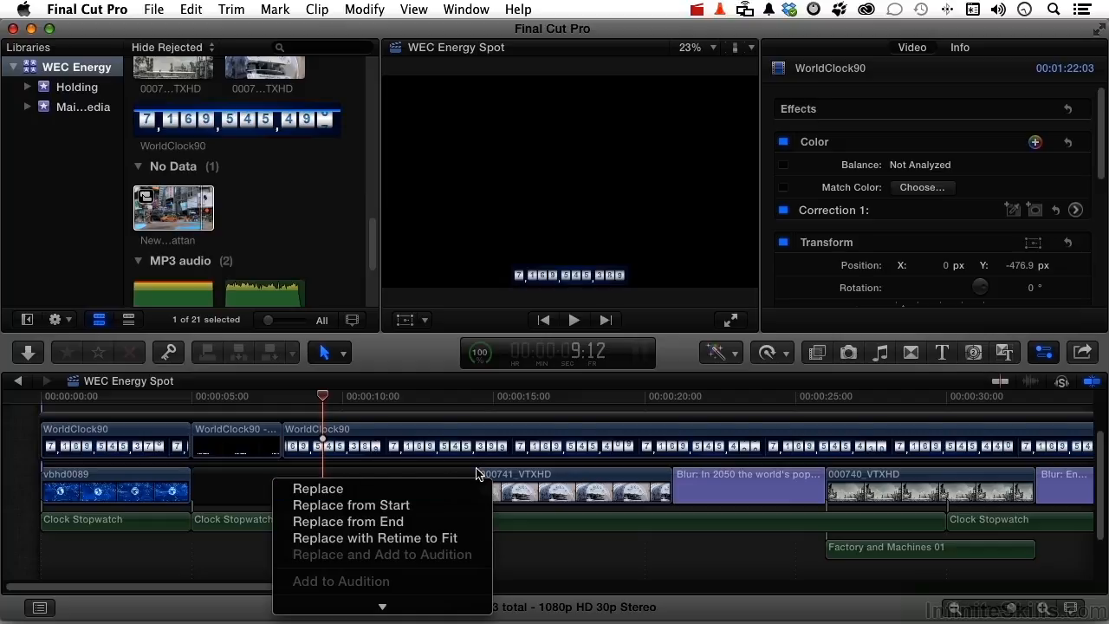
click(405, 505)
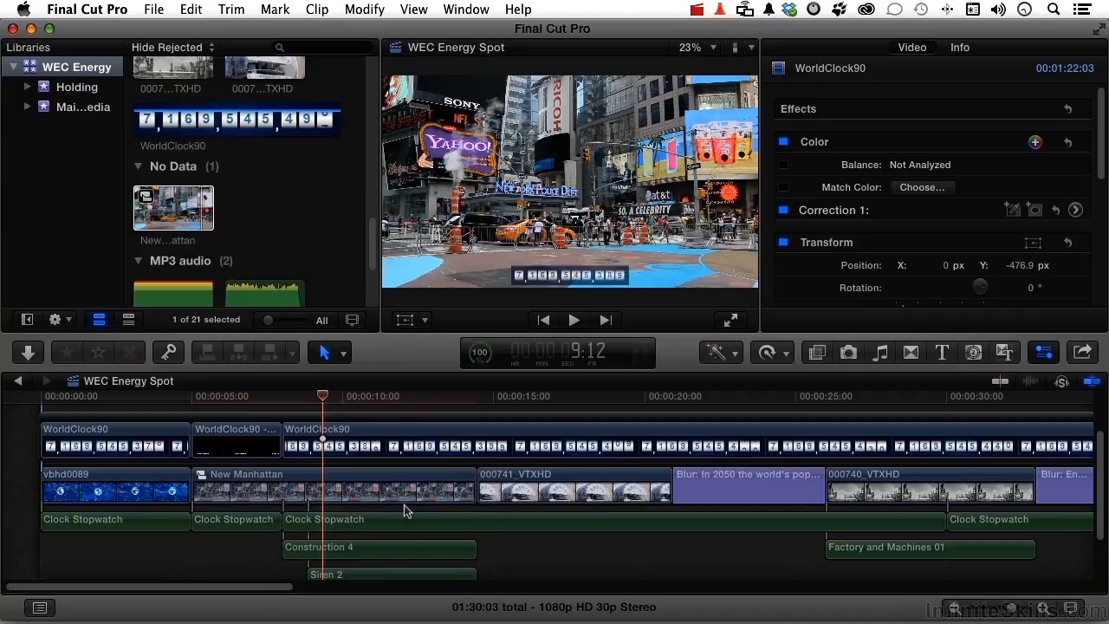
Step: Play back the timeline from just before the New Manhattan clip to review the transition into it
click(174, 400)
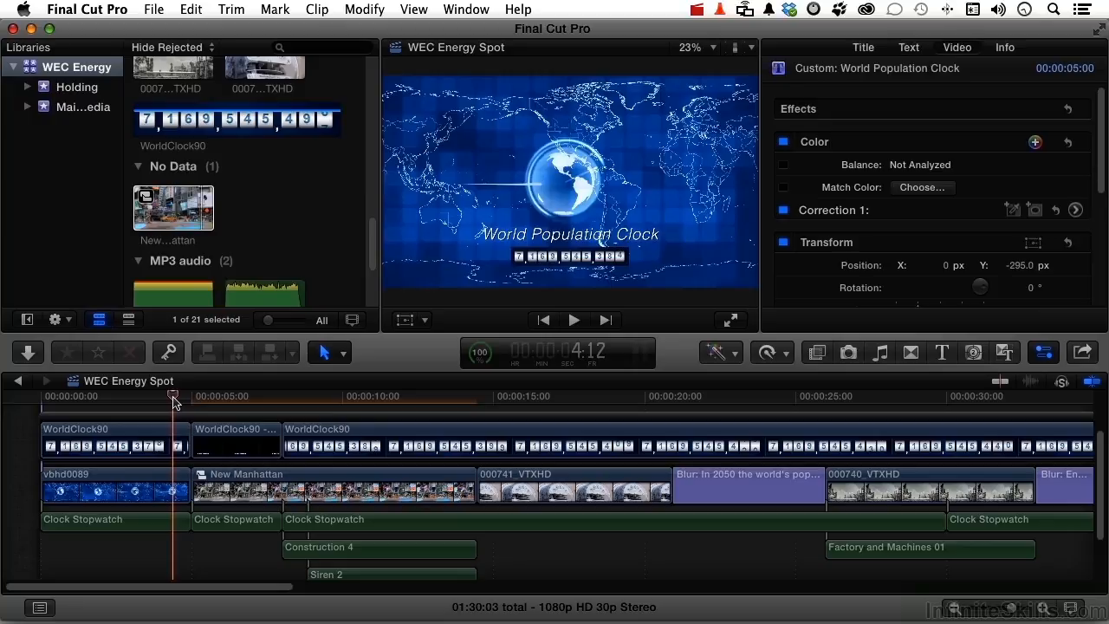
key(space)
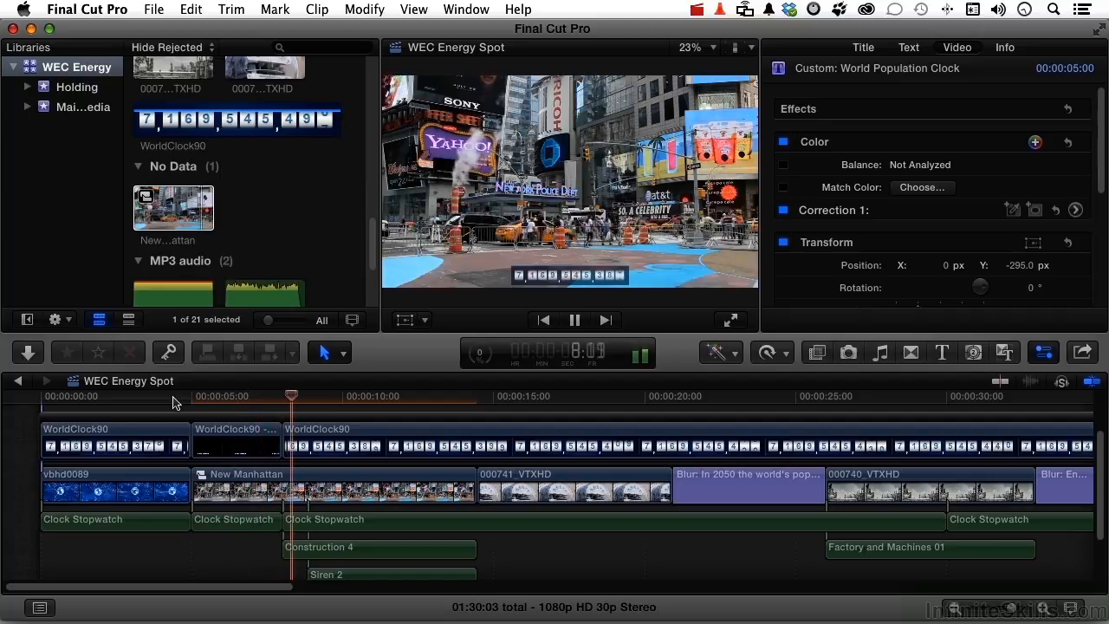
key(space)
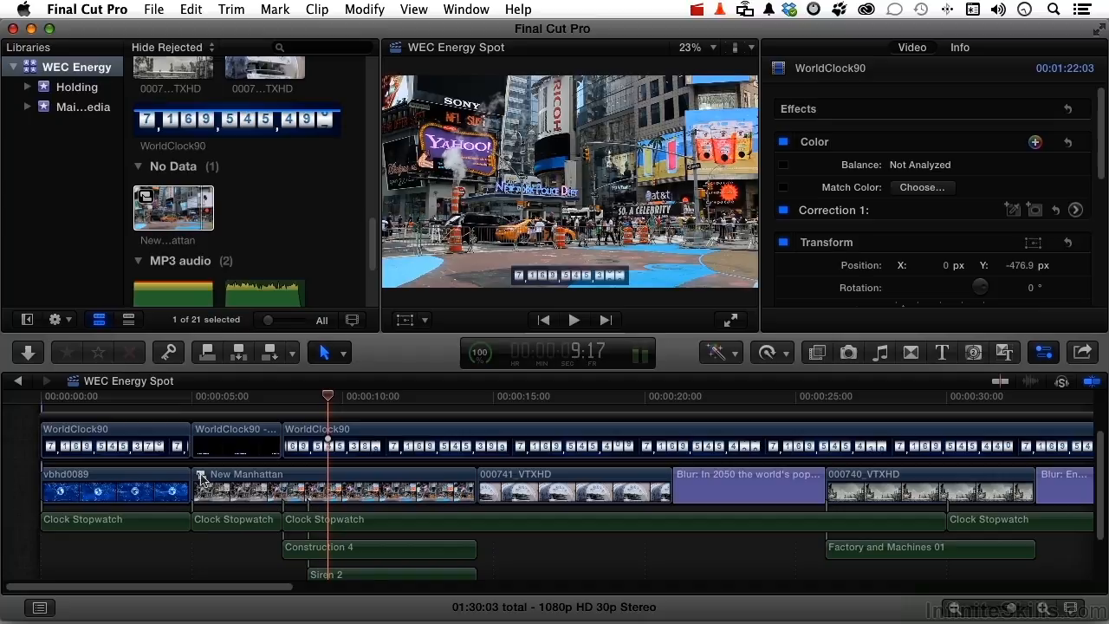
Step: Open the New Manhattan compound clip in the timeline and show the retiming of its 121610-17 clip
double_click(201, 477)
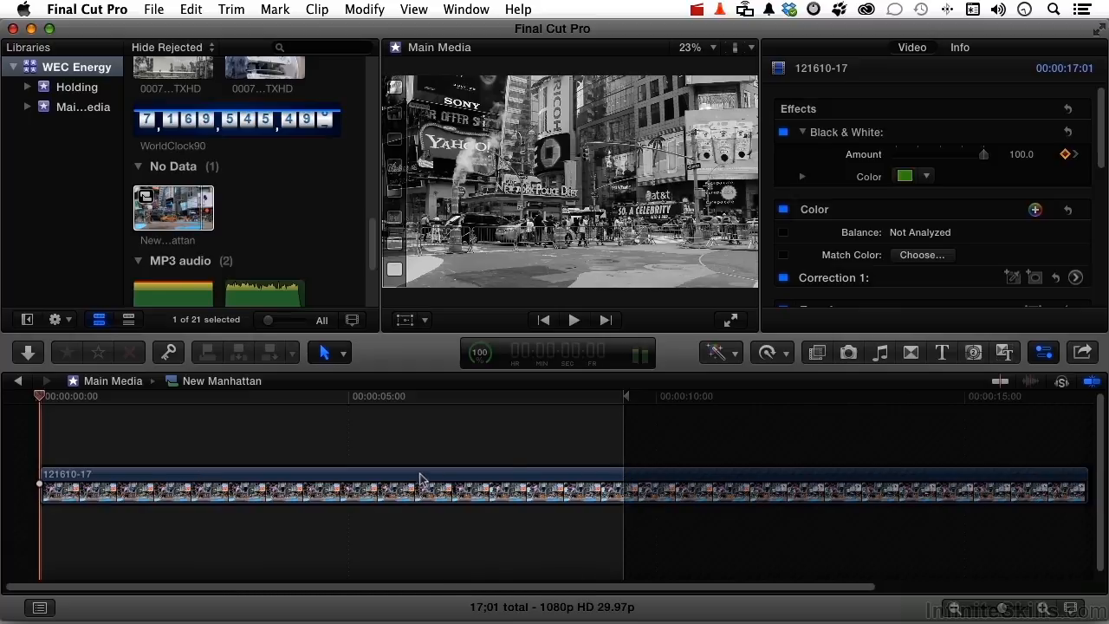
click(417, 479)
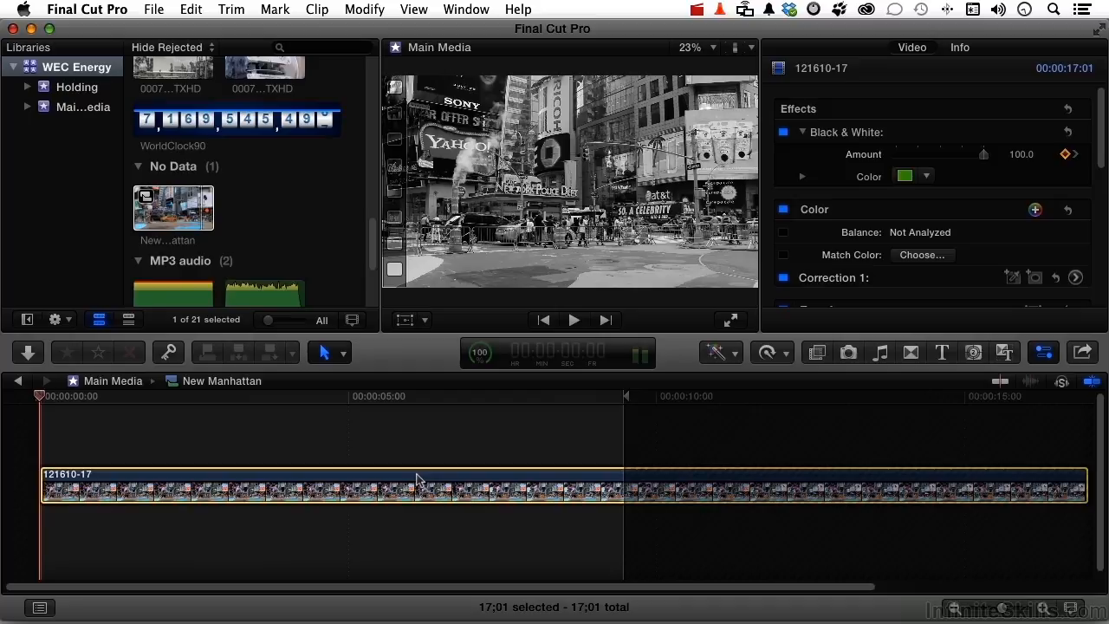
key(shift+h)
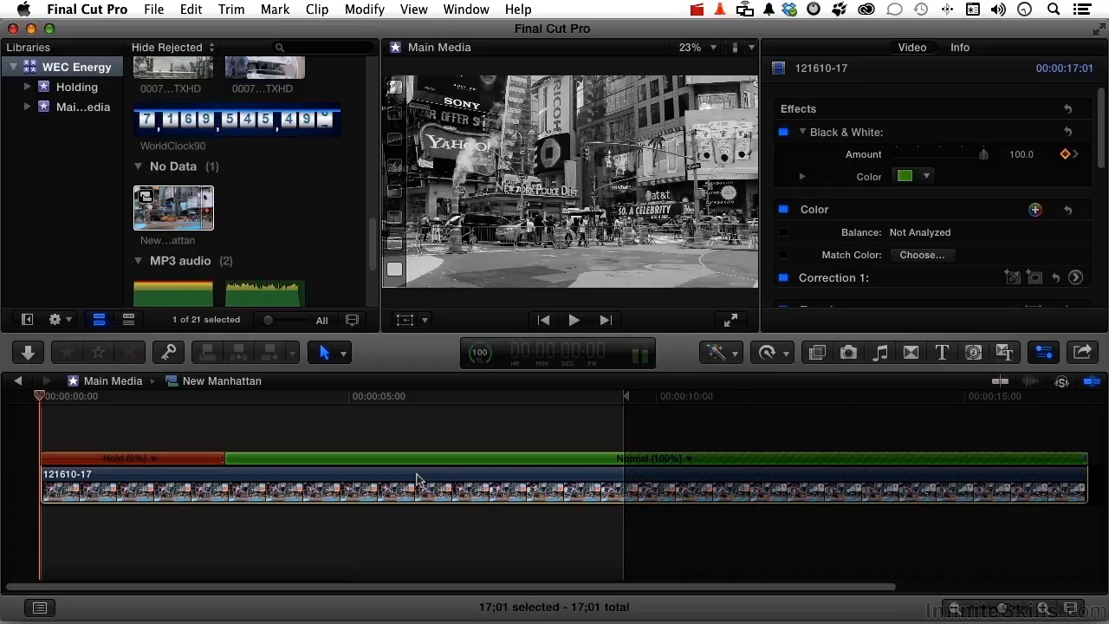
Step: Leave the compound clip, open the Lab project and delete the New Manhattan clip from its timeline
click(19, 381)
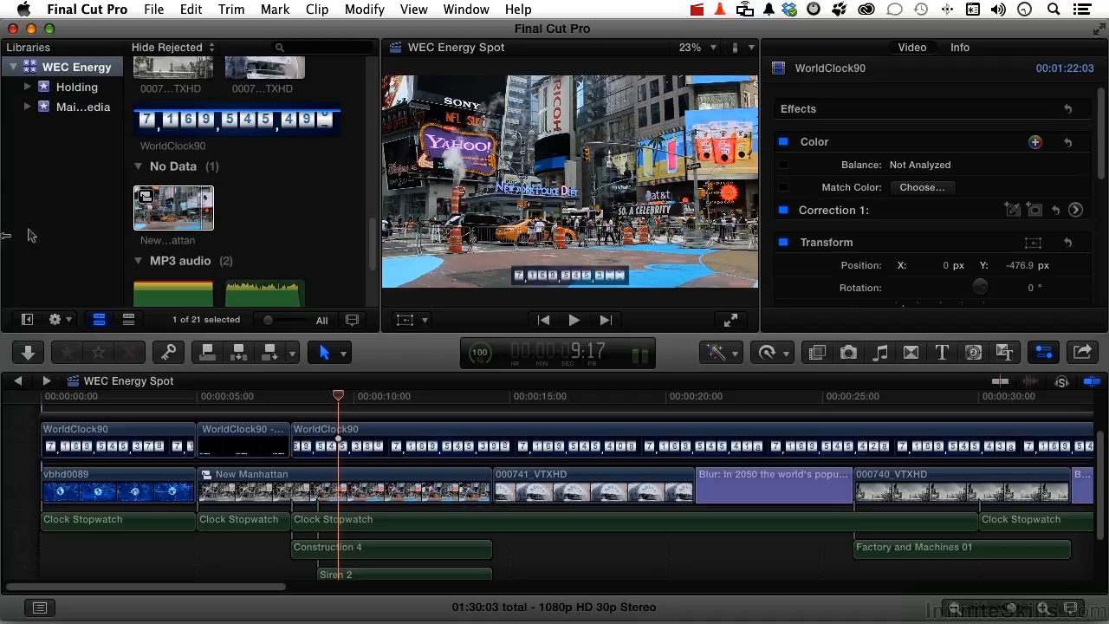
scroll(235, 186, up, 10)
scroll(235, 191, up, 10)
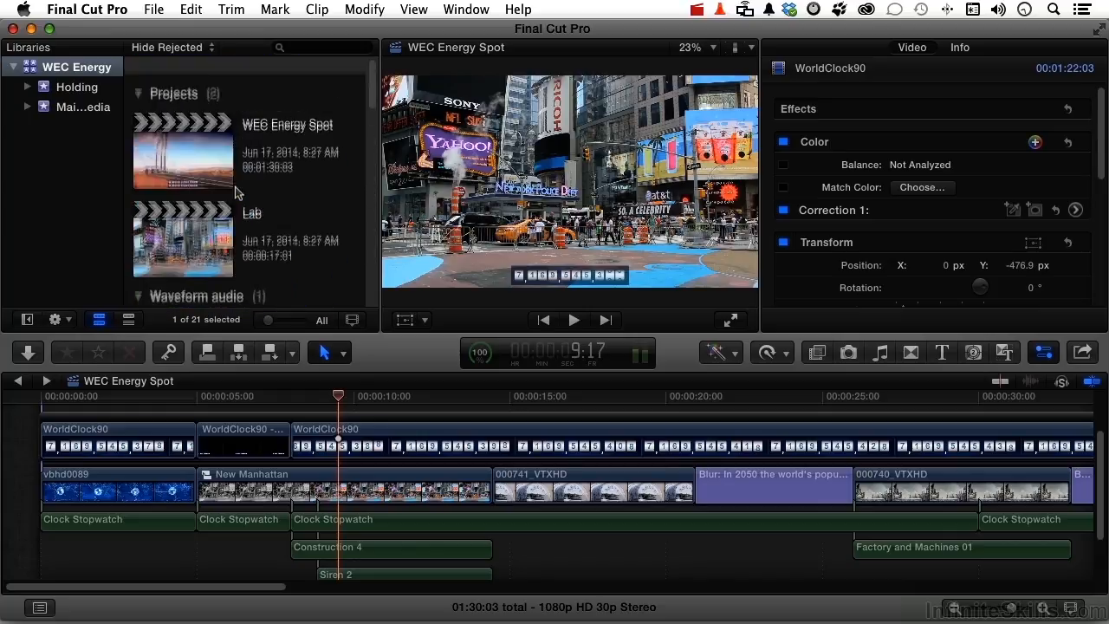
double_click(201, 201)
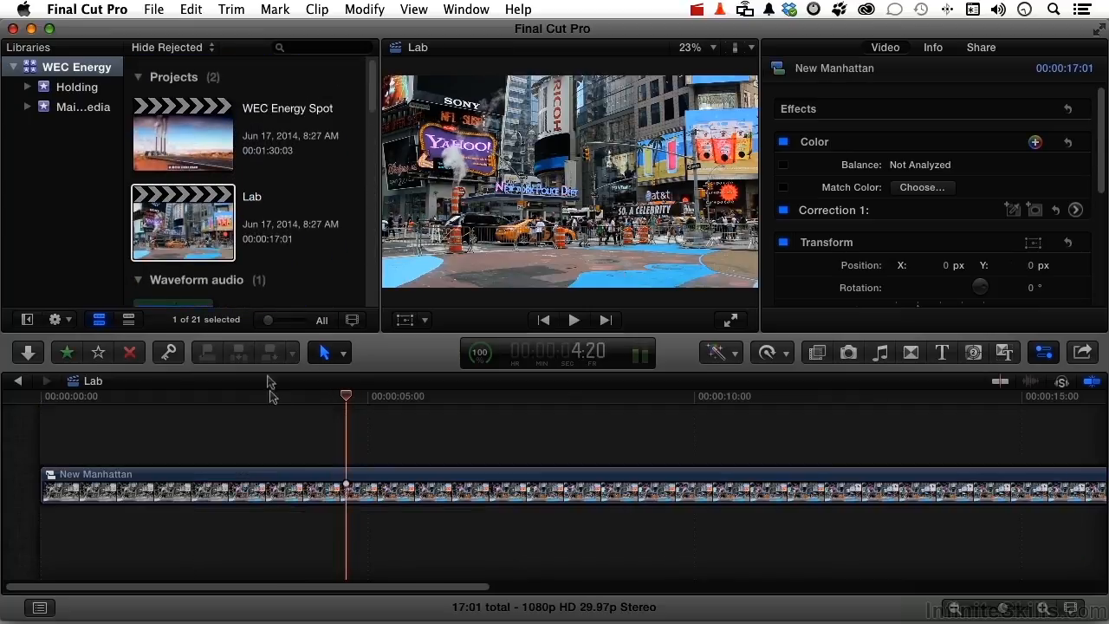
click(298, 483)
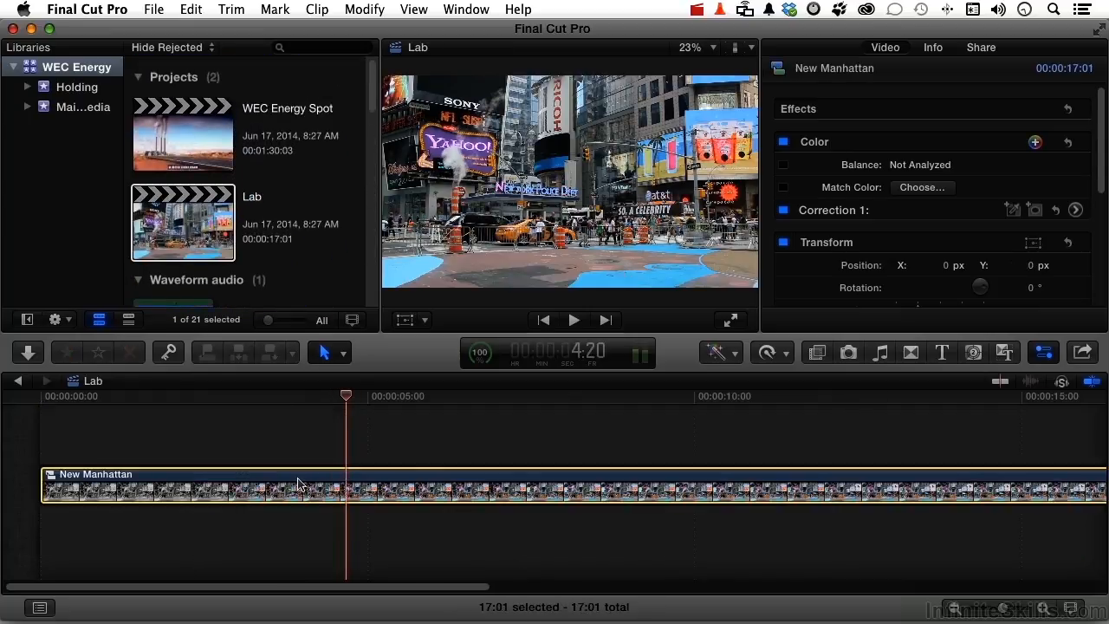
key(Delete)
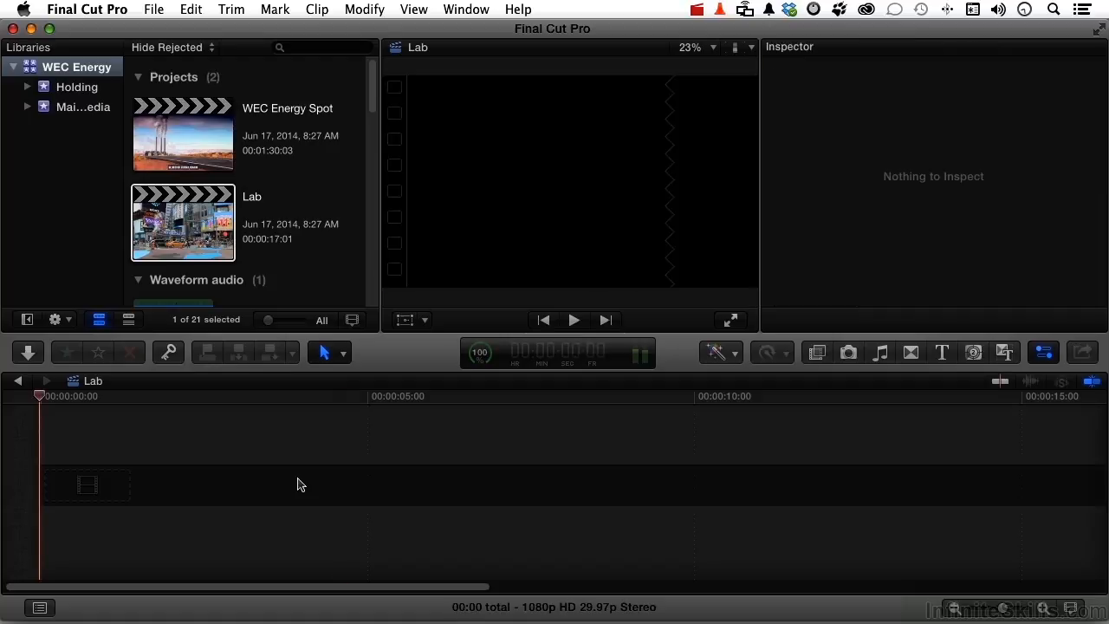